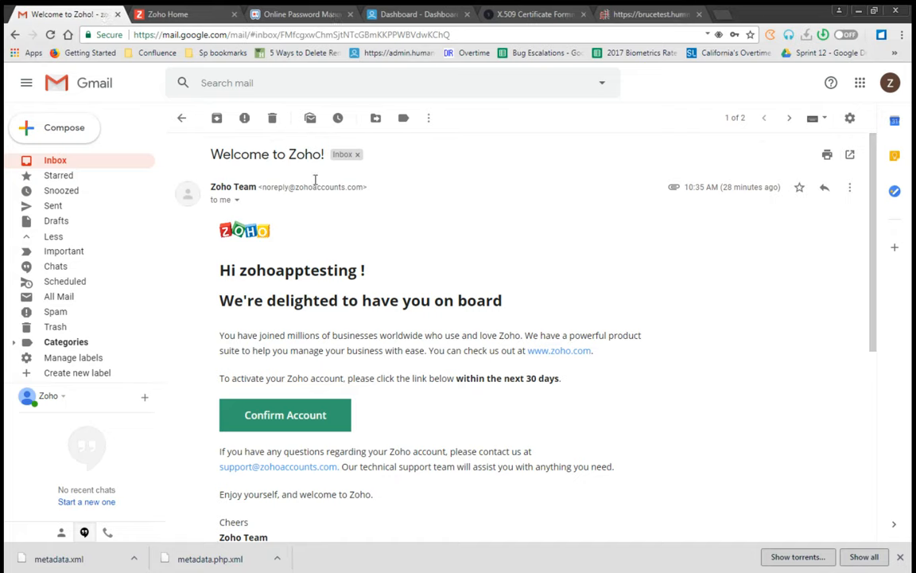
Switch from Gmail via Zoho Home to the Vault tab with the Humanity Scheduling tool settings.
click(172, 19)
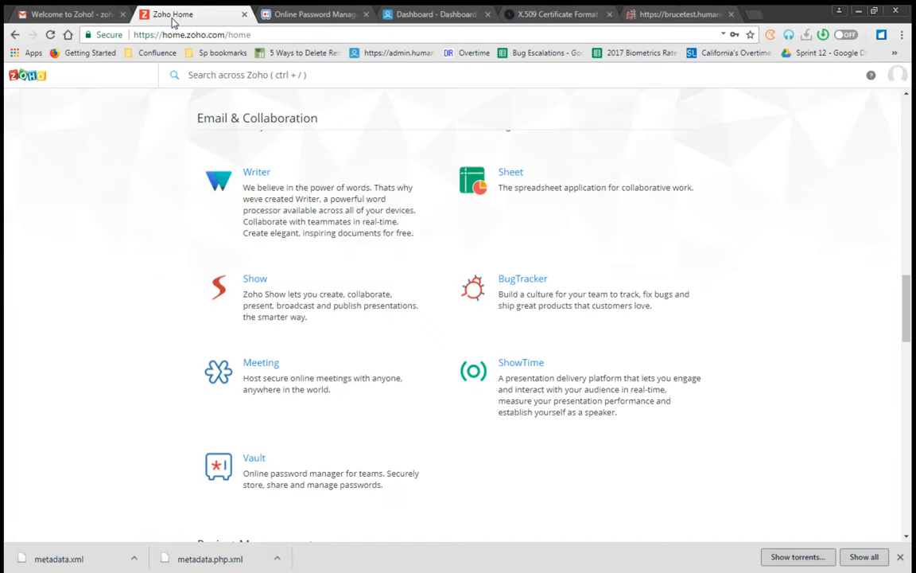
click(295, 11)
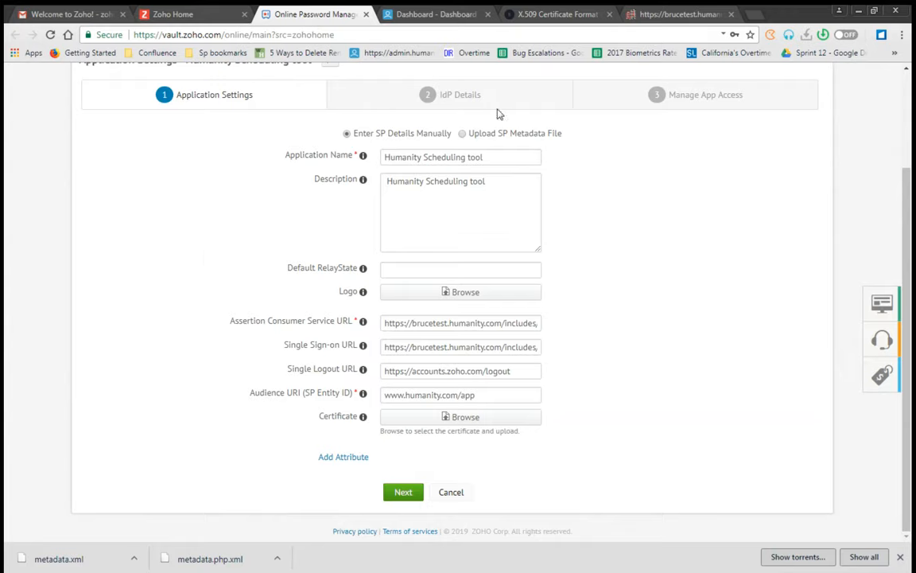
scroll(656, 259, up, 3)
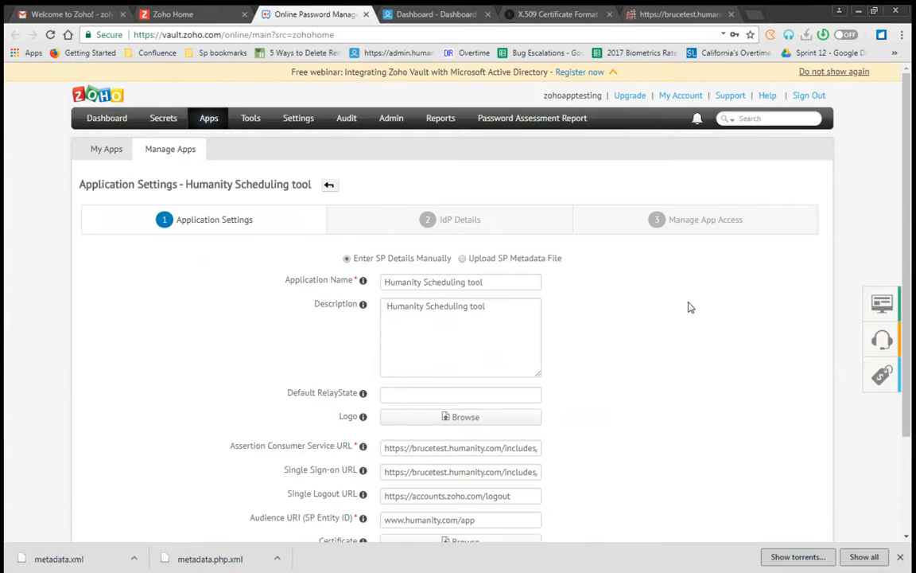
click(487, 15)
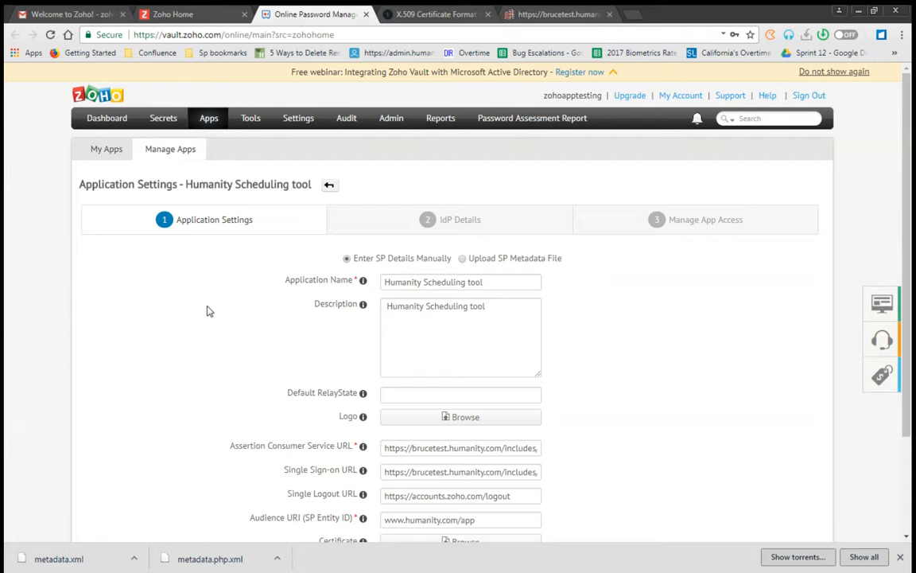
scroll(205, 313, down, 2)
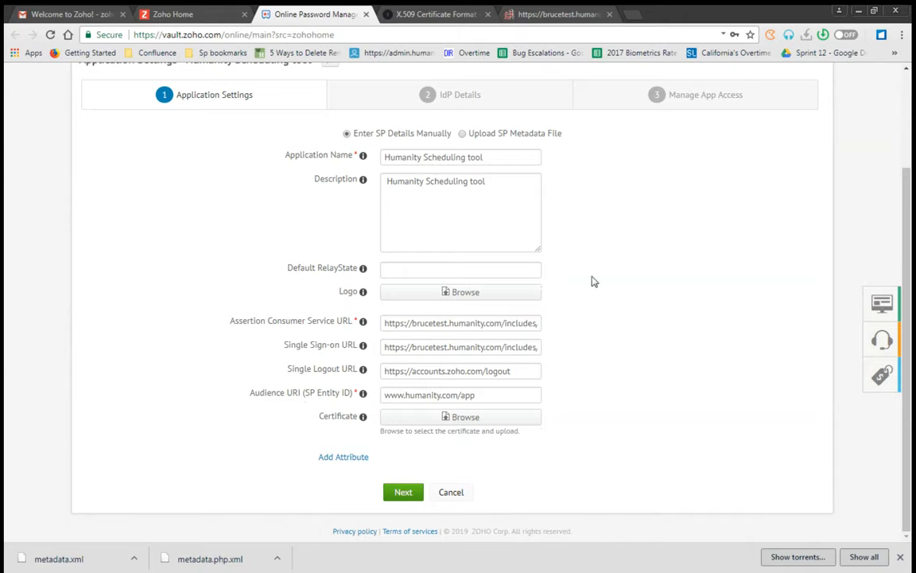
scroll(591, 419, up, 2)
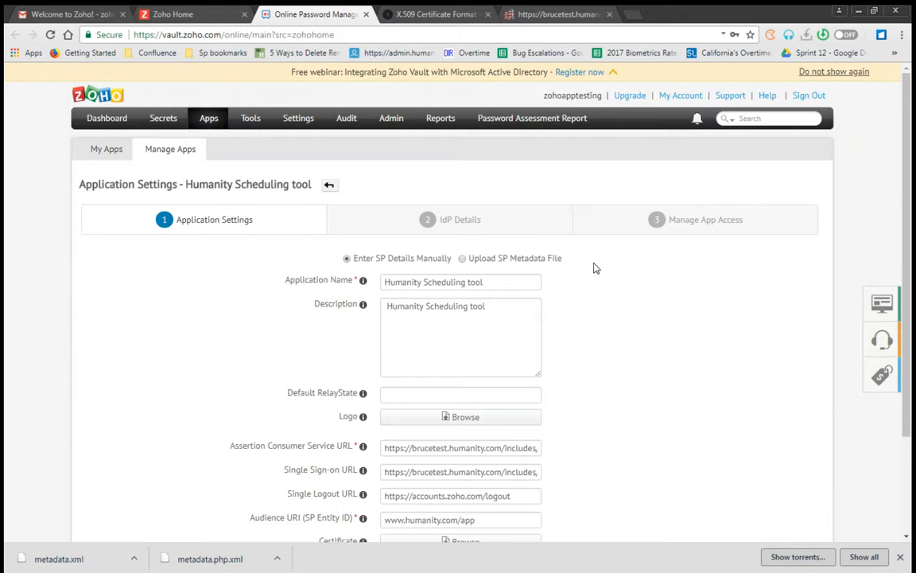
scroll(594, 267, down, 2)
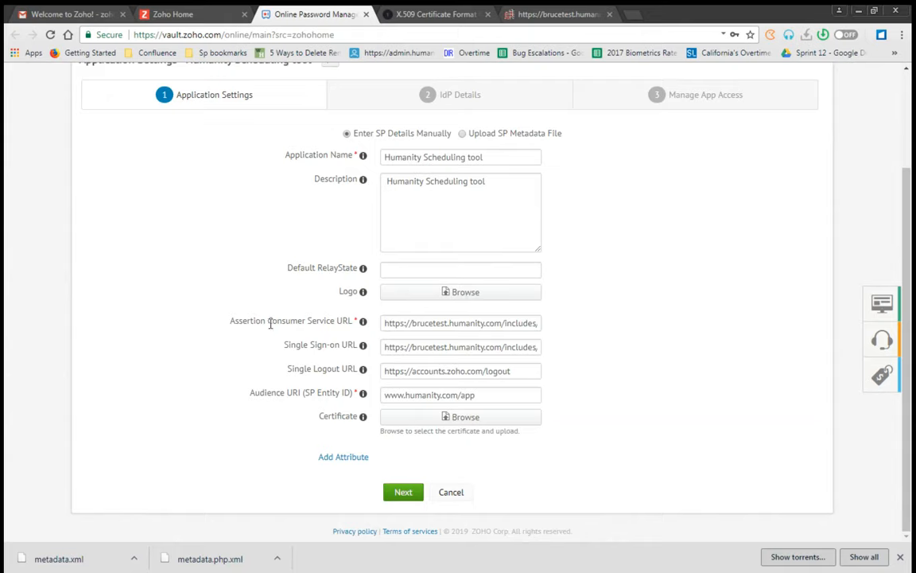
drag(384, 324, 563, 333)
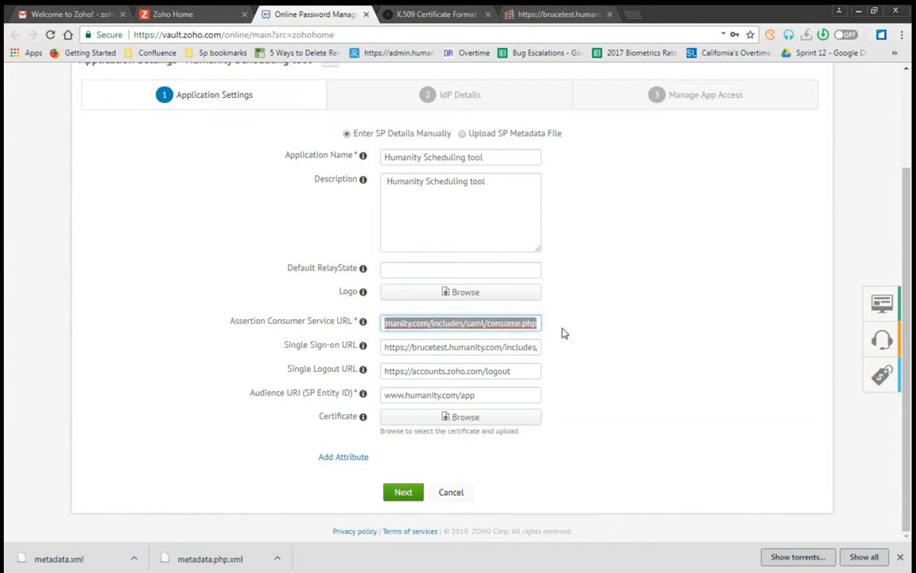
click(564, 334)
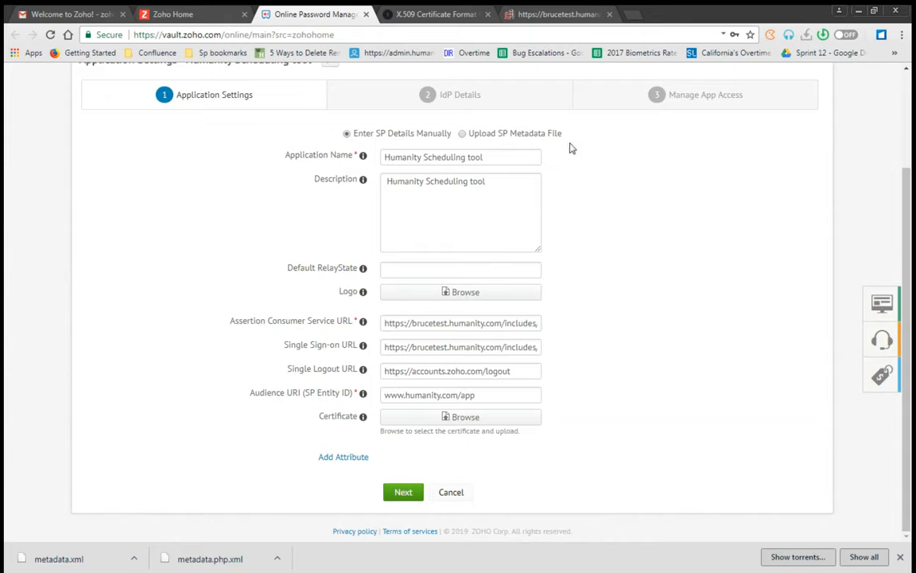
drag(386, 346, 558, 358)
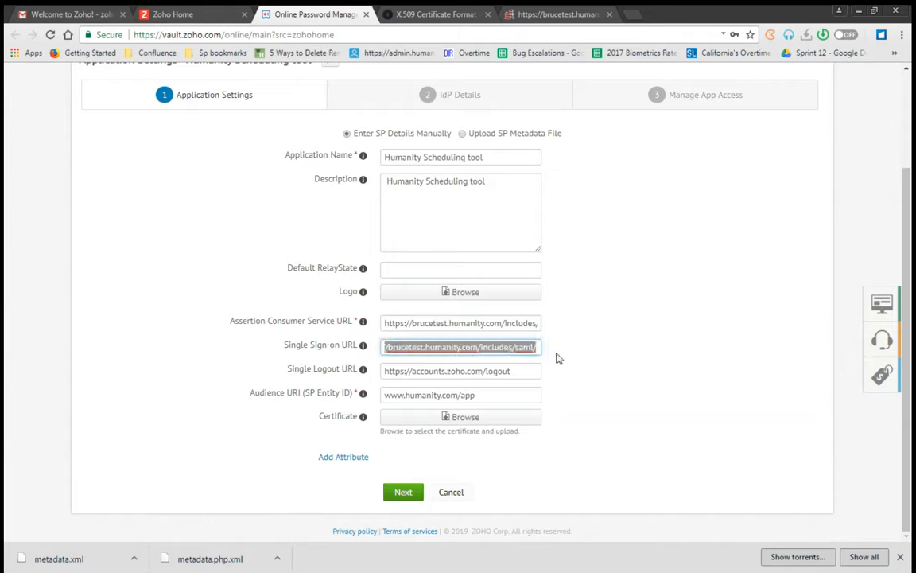
click(558, 358)
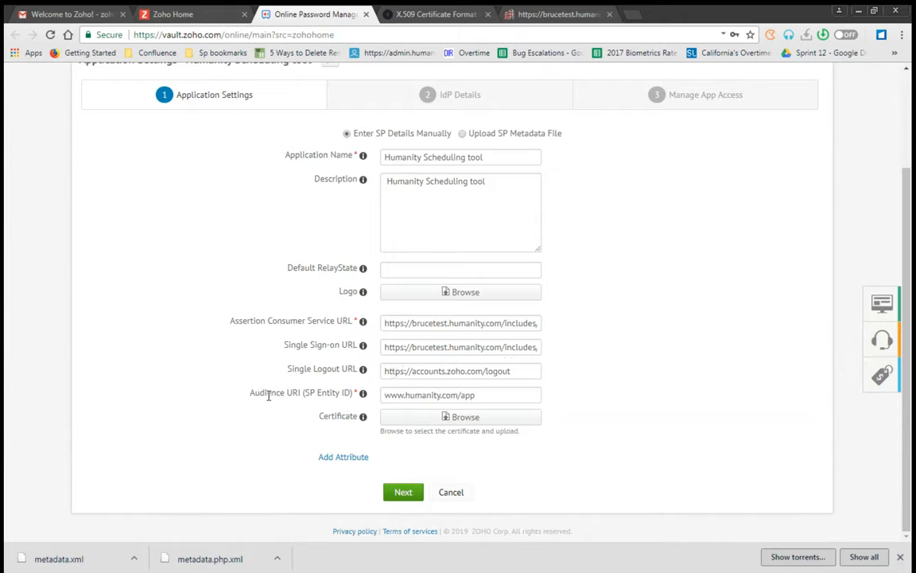
drag(305, 395, 346, 397)
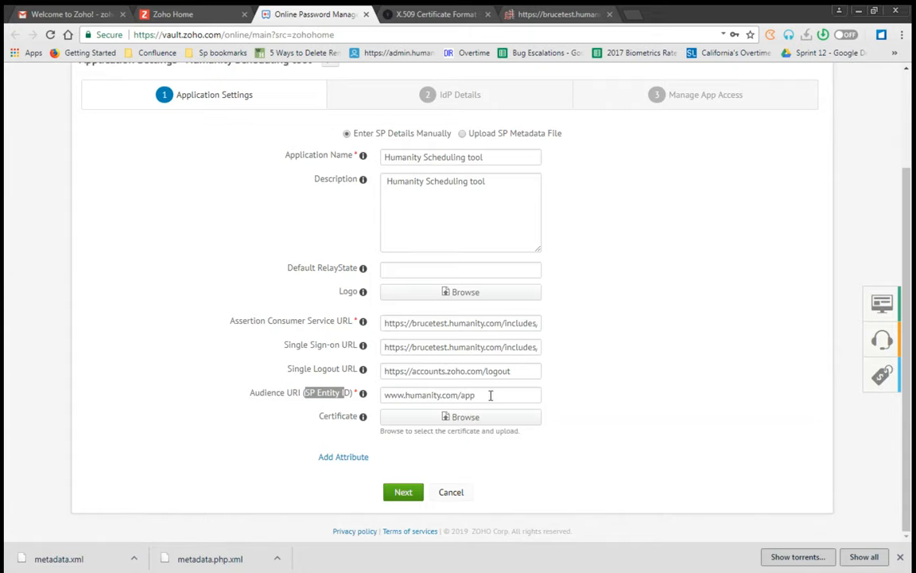
click(405, 395)
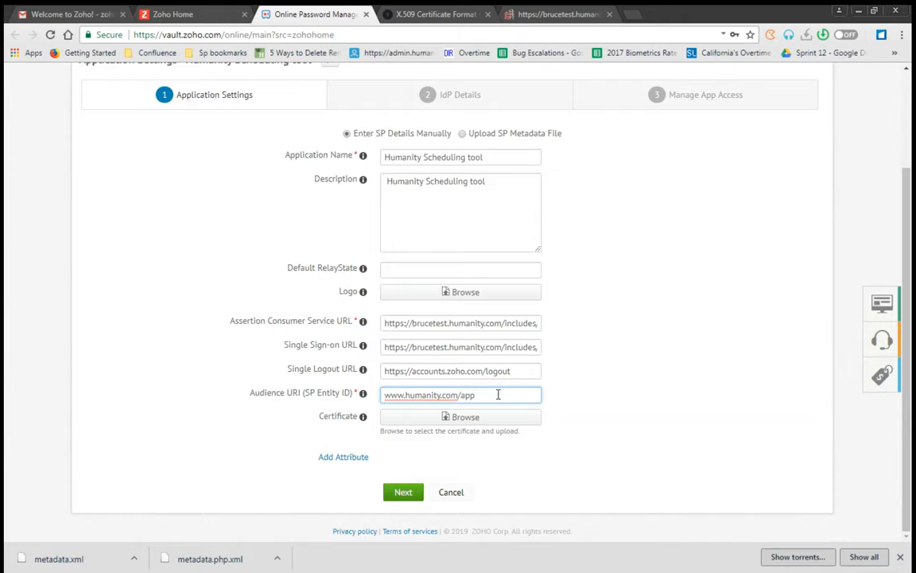
click(588, 386)
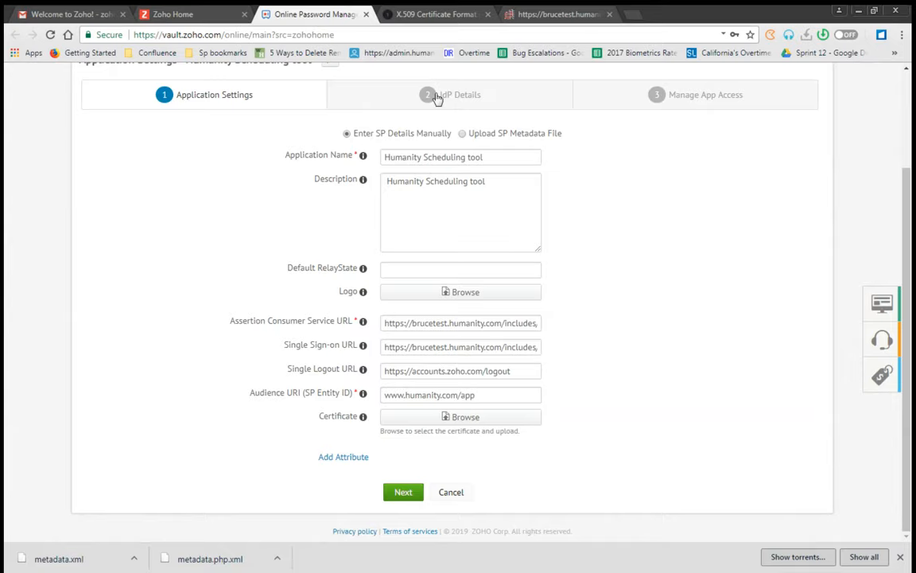
Open the IdP Details step and review the sign-on, logout and issuer URLs.
click(437, 96)
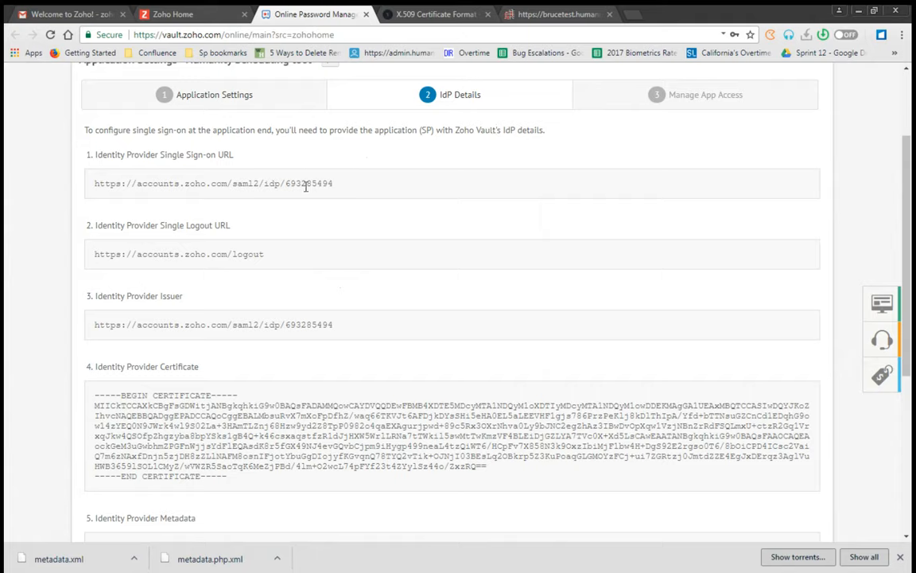
drag(330, 183, 92, 183)
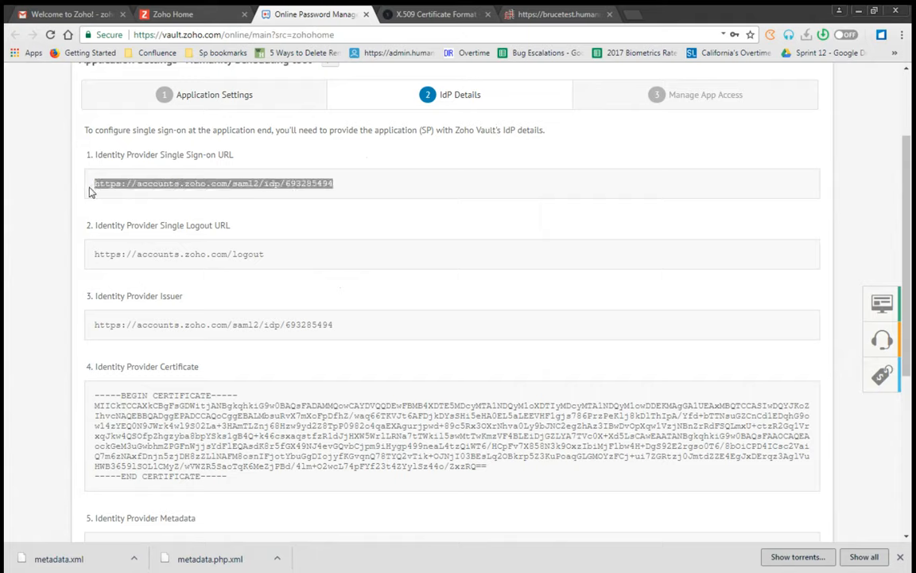
drag(285, 245, 93, 256)
click(286, 260)
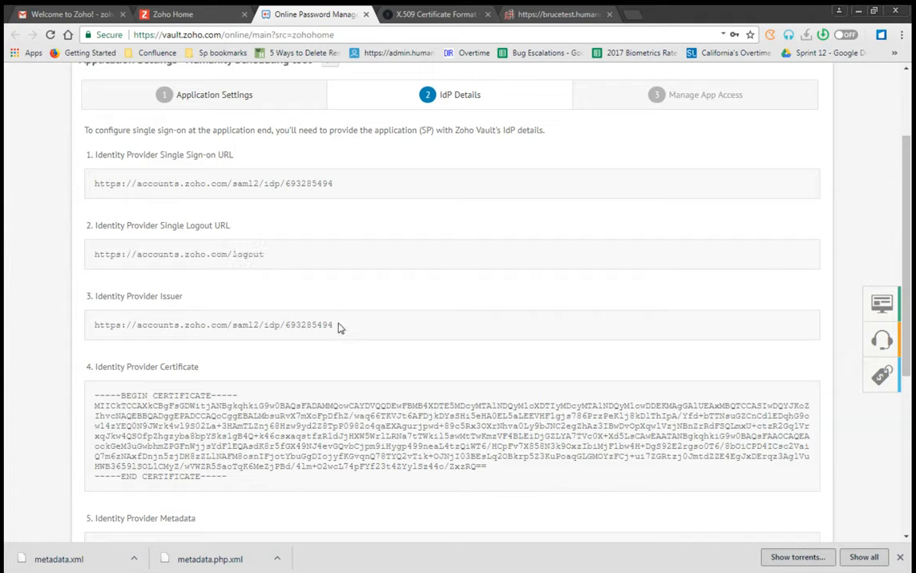
mouse_move(338, 326)
mouse_down()
mouse_move(94, 324)
mouse_move(348, 331)
mouse_up()
Review the IdP certificate and metadata, then continue to Manage App Access.
scroll(348, 331, down, 1)
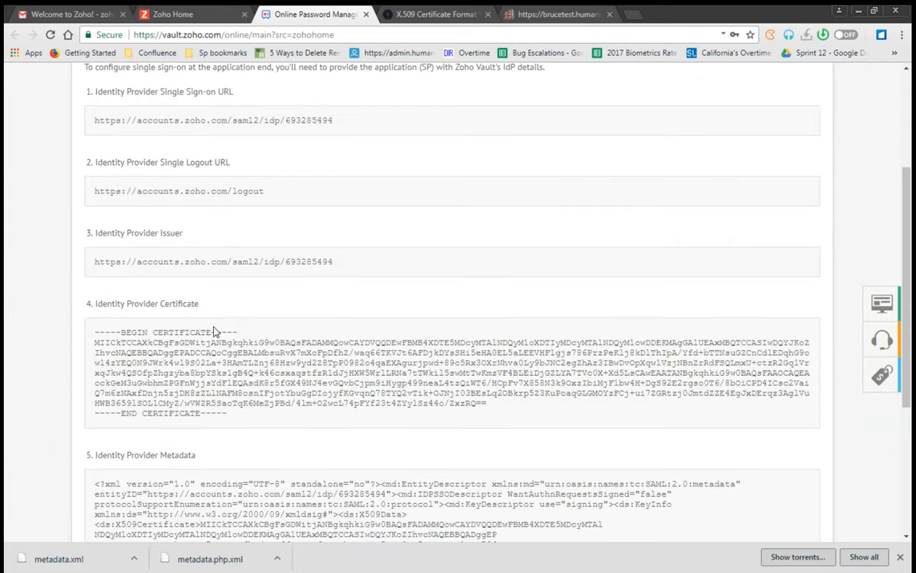
drag(98, 330, 298, 417)
click(299, 416)
scroll(299, 418, down, 1)
scroll(299, 418, down, 2)
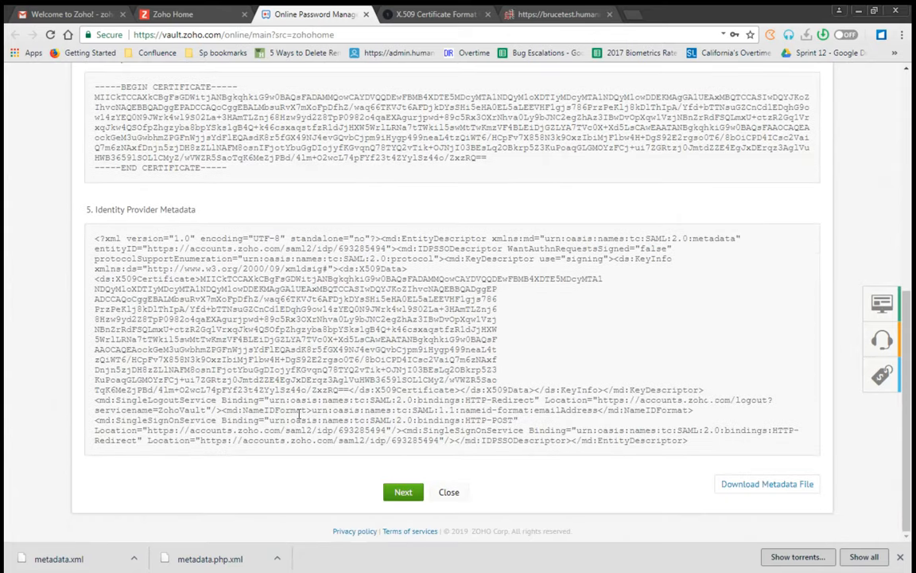
scroll(298, 417, up, 6)
click(643, 221)
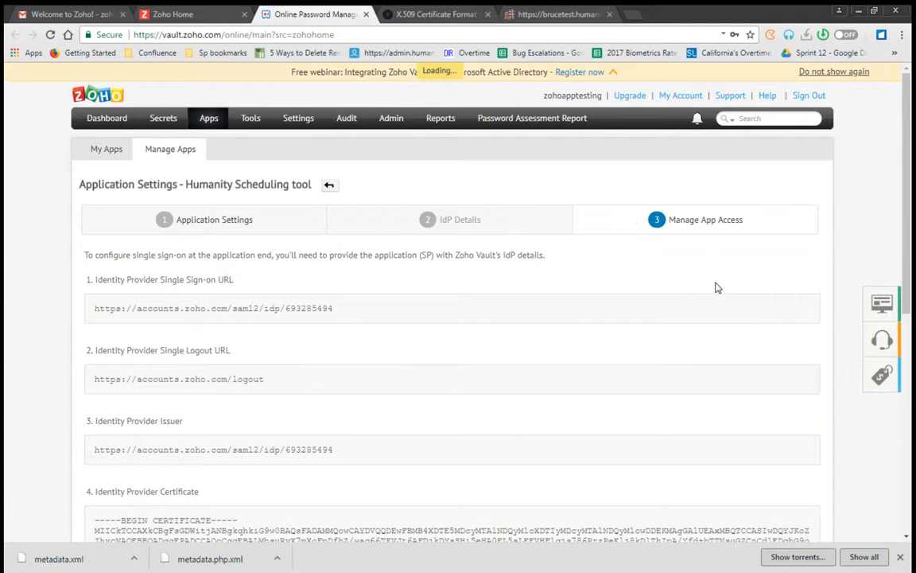
Map the zohoapptesting user to Humanity Scheduling tool and save the mapping.
click(554, 307)
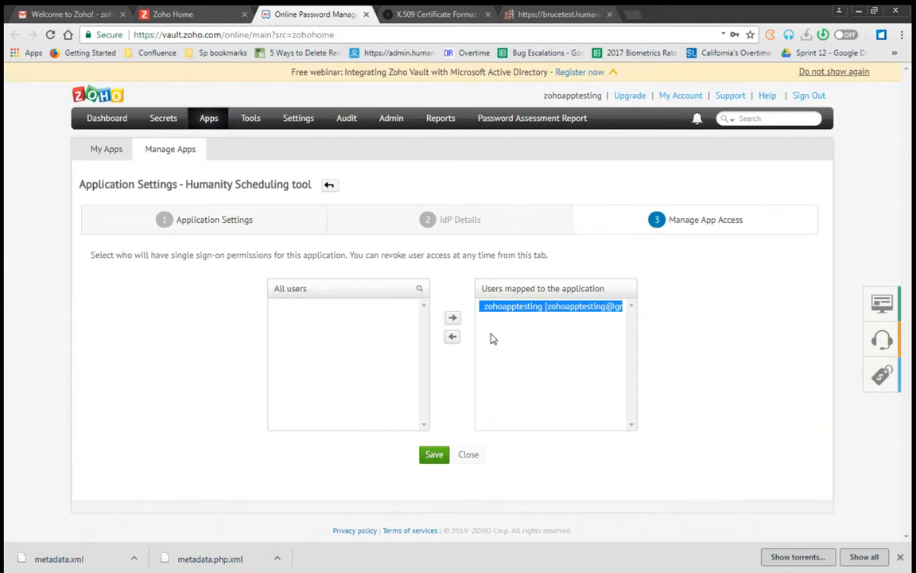
click(451, 336)
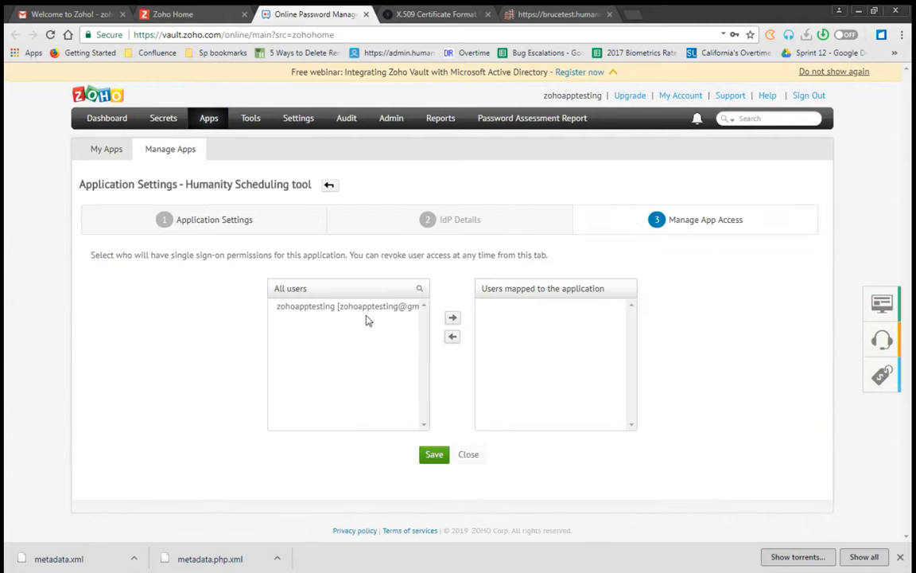
click(358, 309)
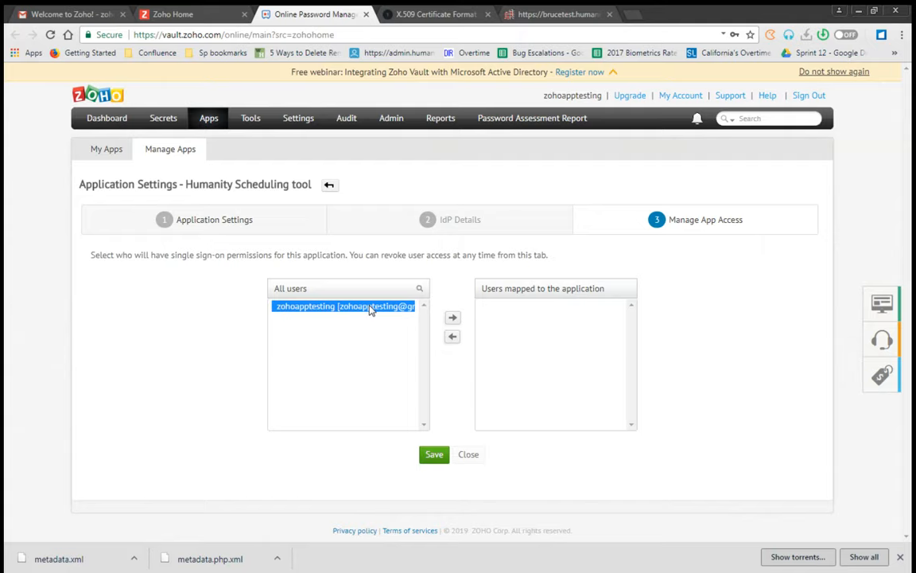
click(453, 320)
click(541, 309)
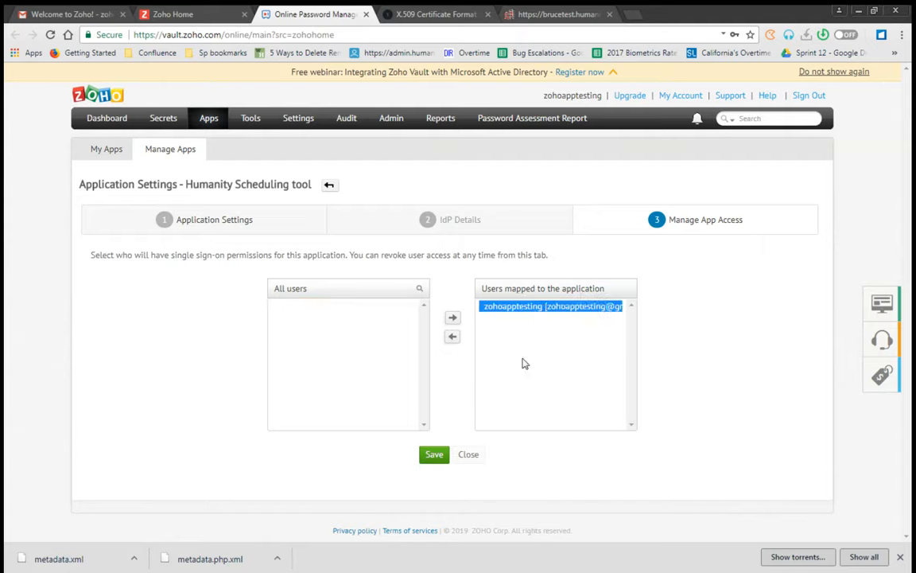
click(440, 457)
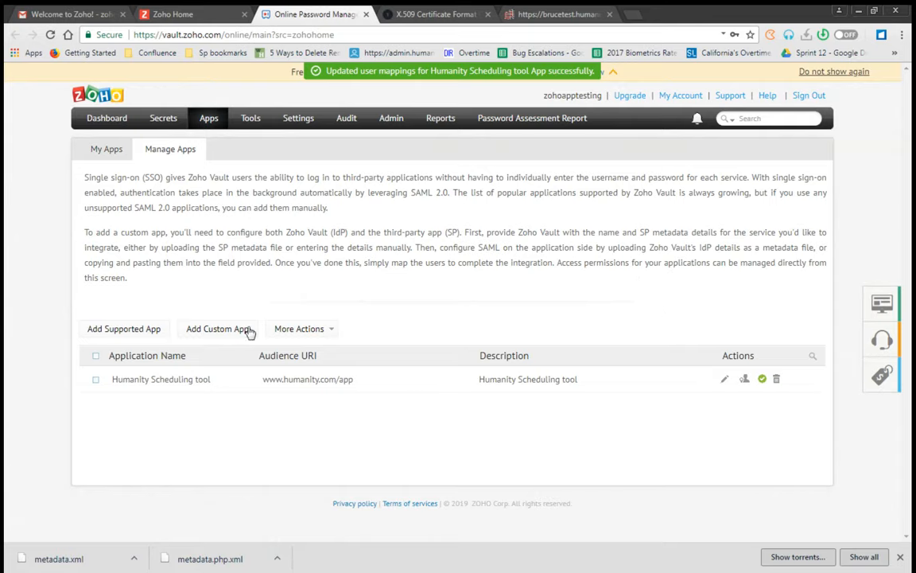
Browse and close the supported apps catalogue, then permanently dismiss the webinar banner.
click(135, 329)
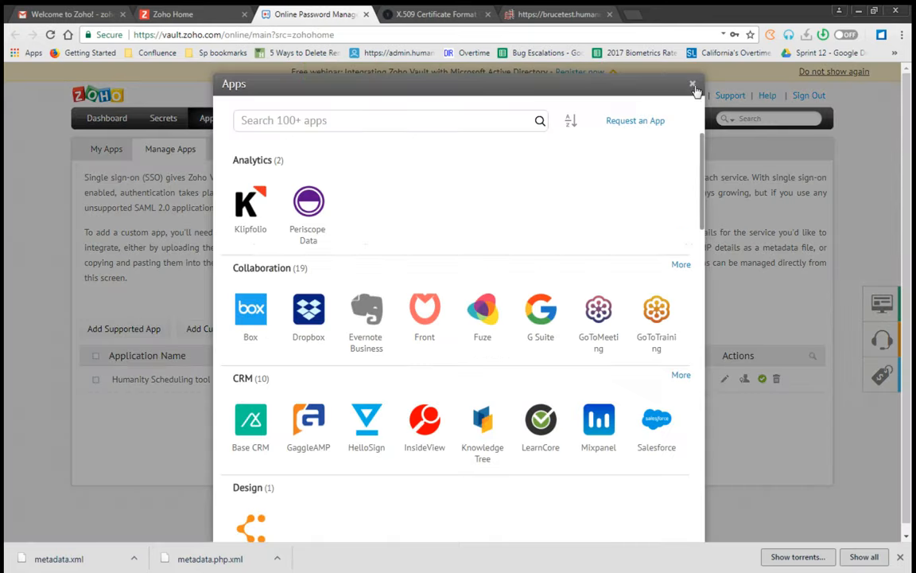
click(693, 83)
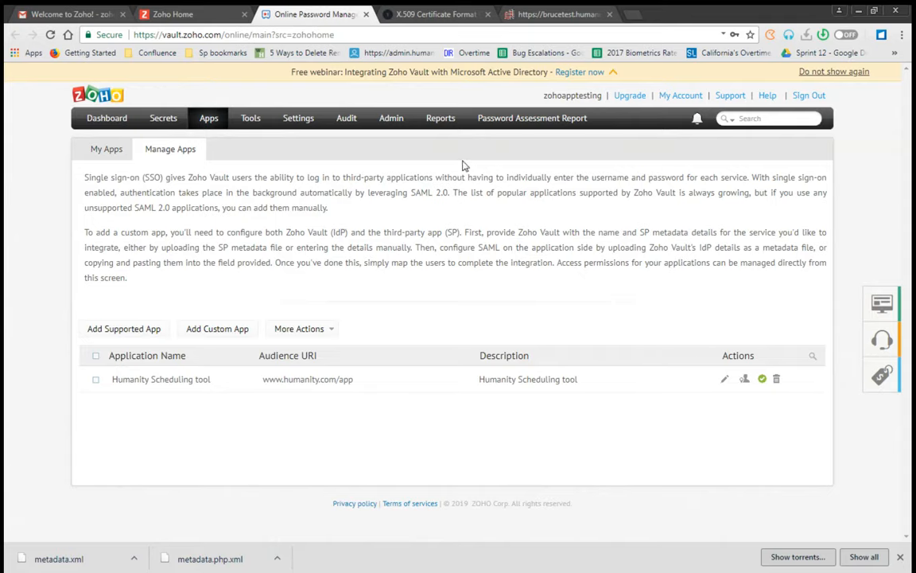
click(836, 73)
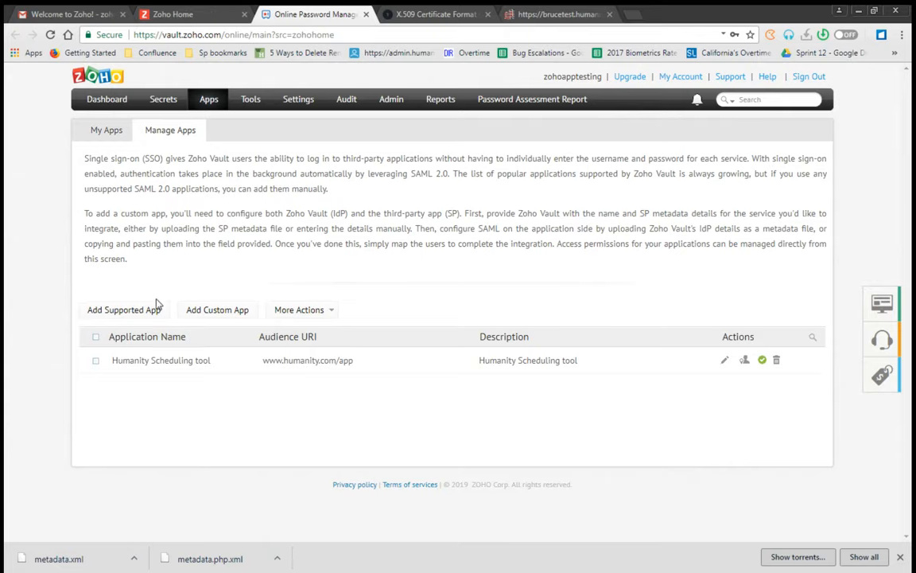
From My Apps, close the Humanity tab, then sign out of Zoho Vault and close its tab.
click(110, 136)
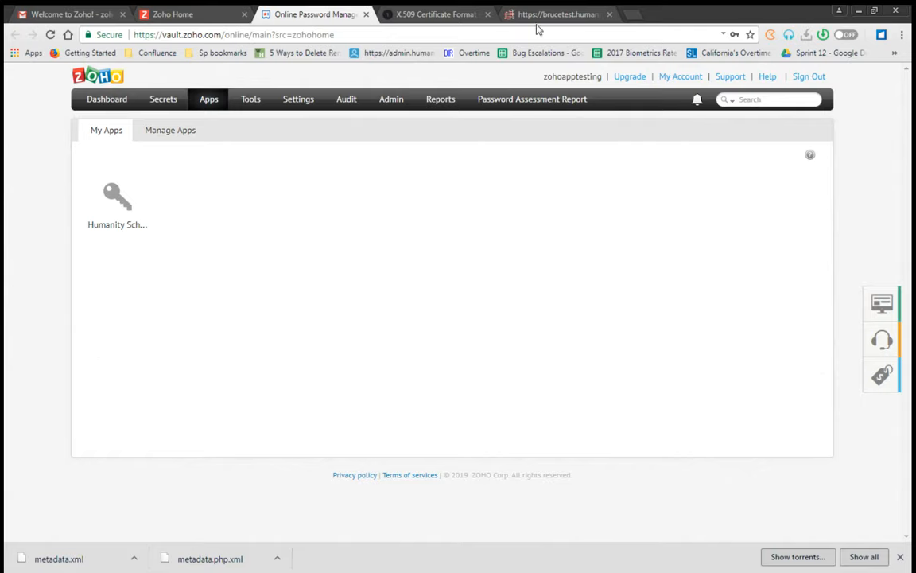
click(609, 14)
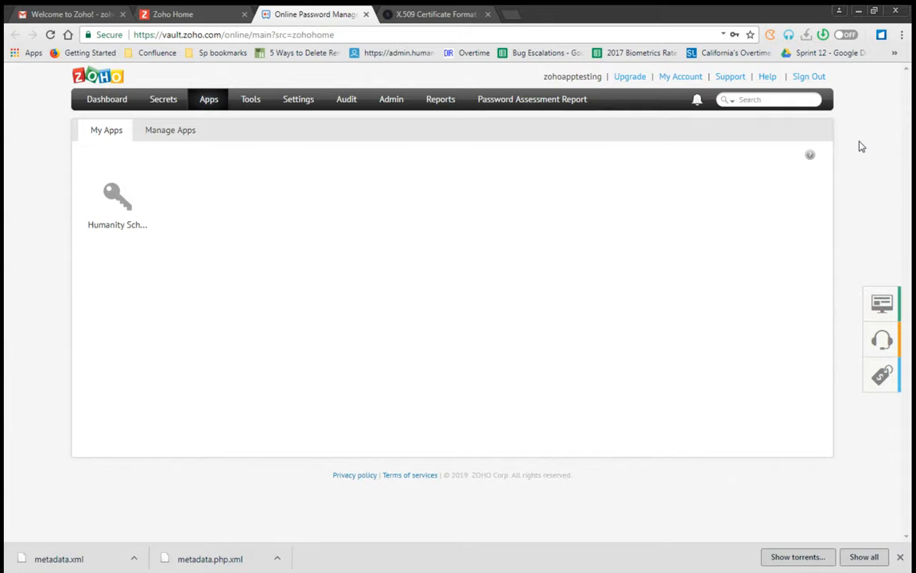
click(811, 77)
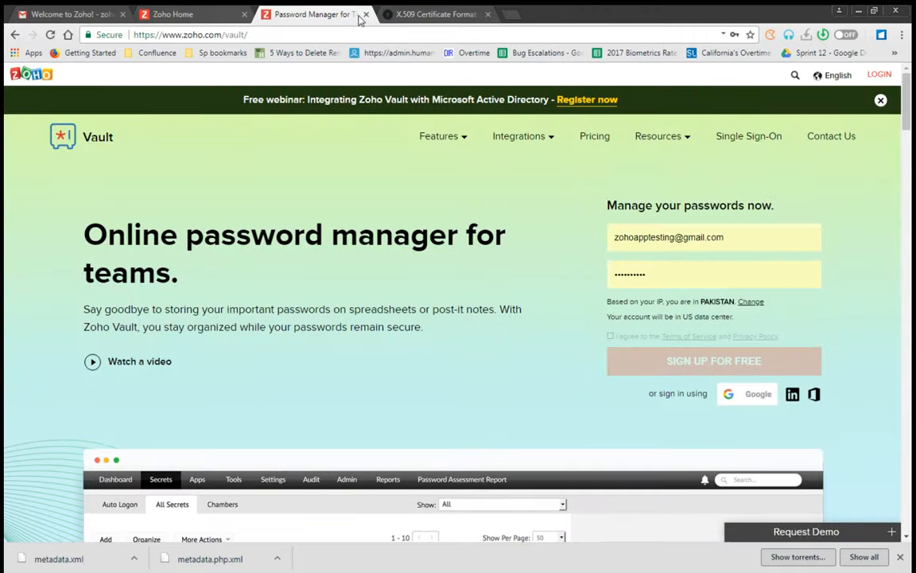
click(365, 14)
Sign out of the current Zoho account and sign in with the test account's email.
click(183, 15)
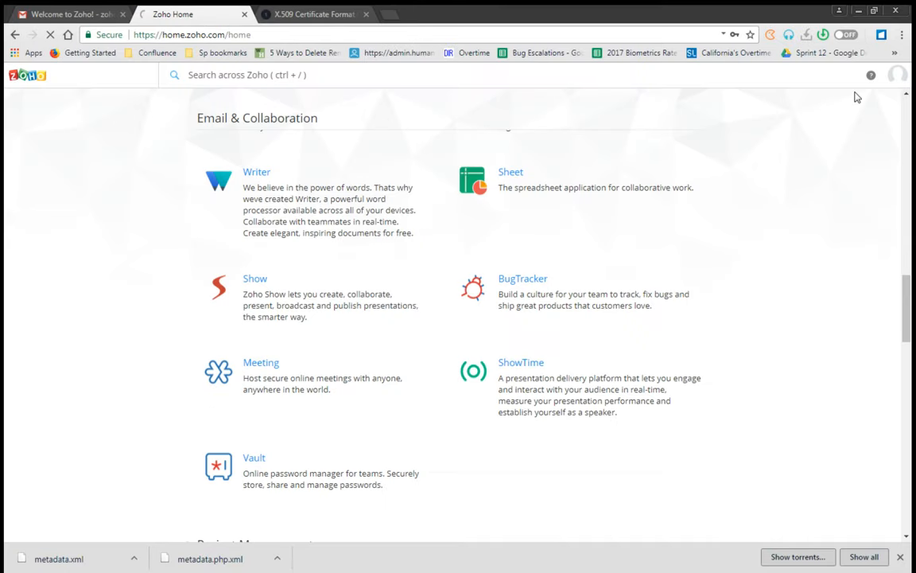
click(872, 158)
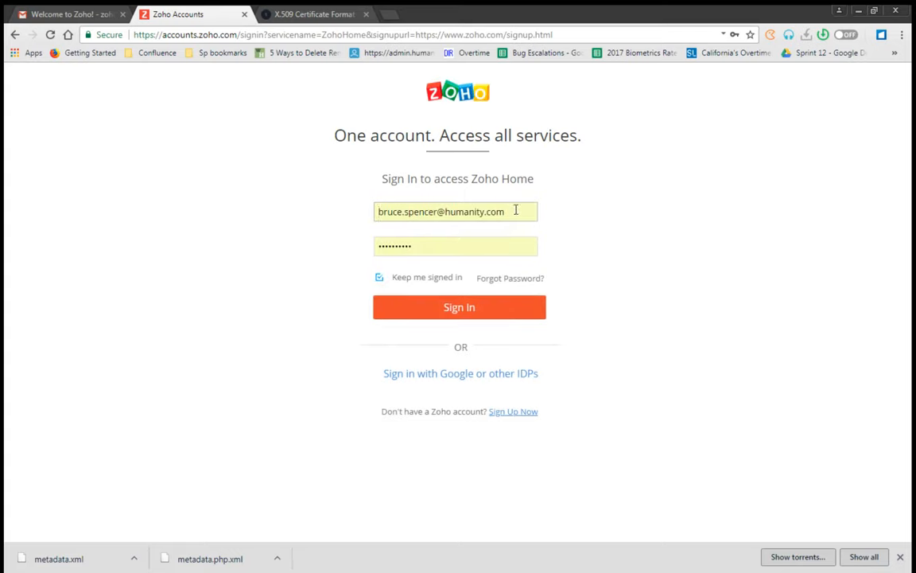
drag(516, 209, 358, 234)
click(628, 226)
drag(517, 209, 385, 211)
key(ctrl+v)
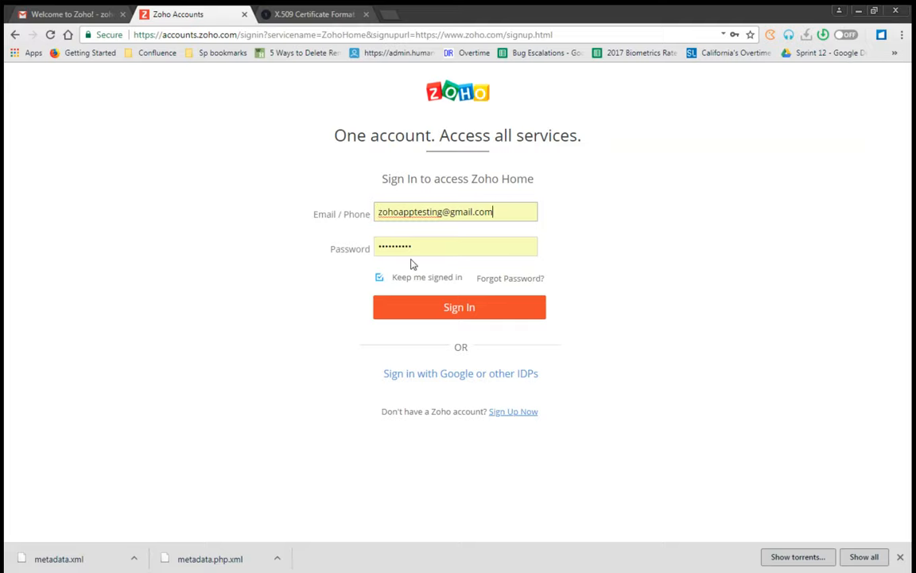
click(427, 312)
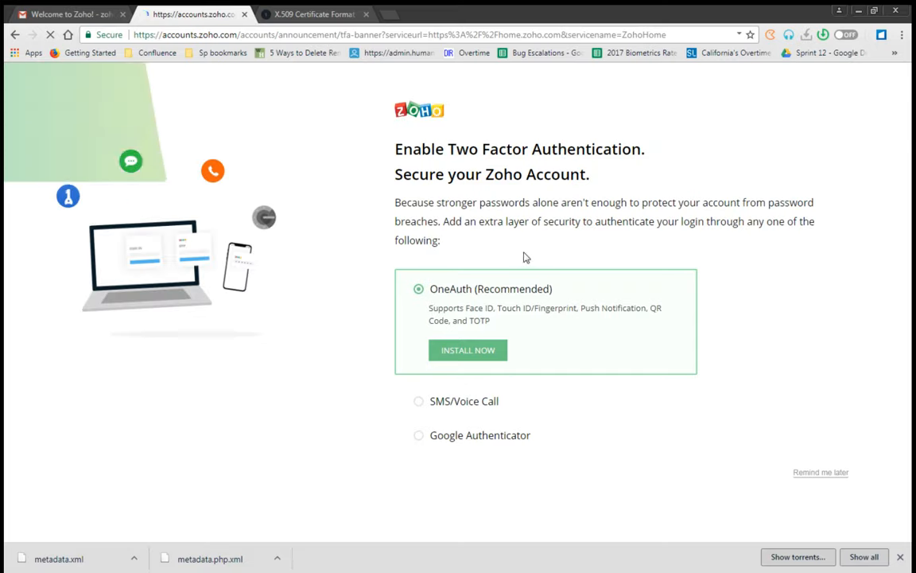
Choose SMS/Voice Call two-factor authentication with the Pakistan +92 country code.
click(420, 403)
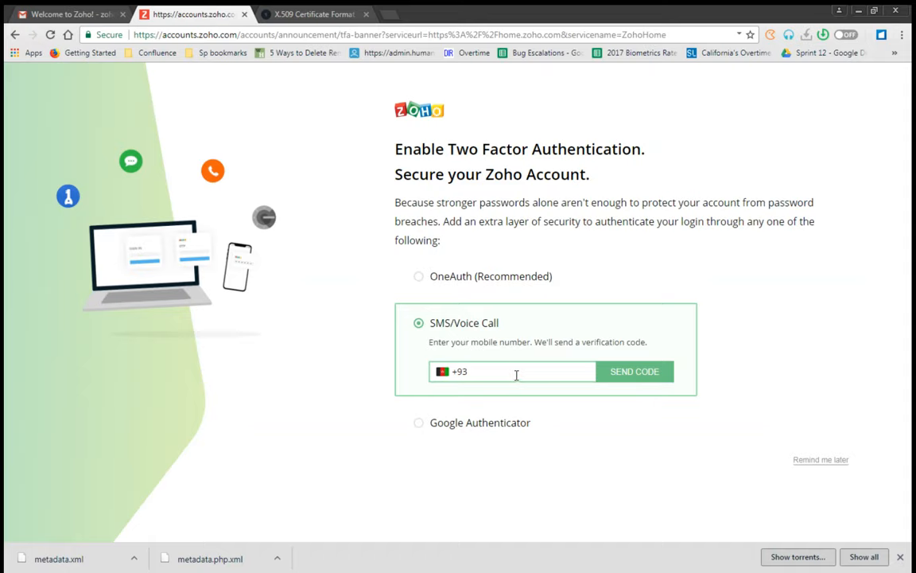
click(458, 372)
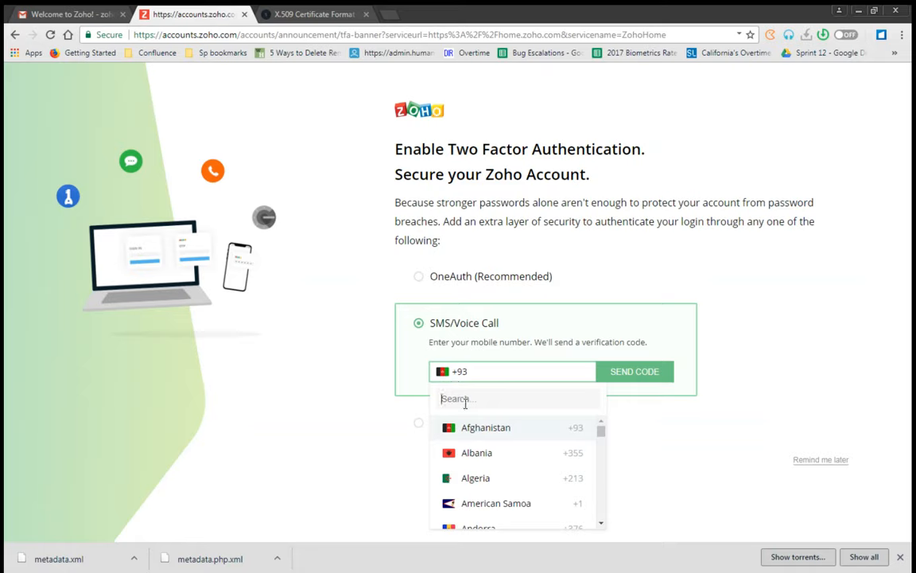
text(92)
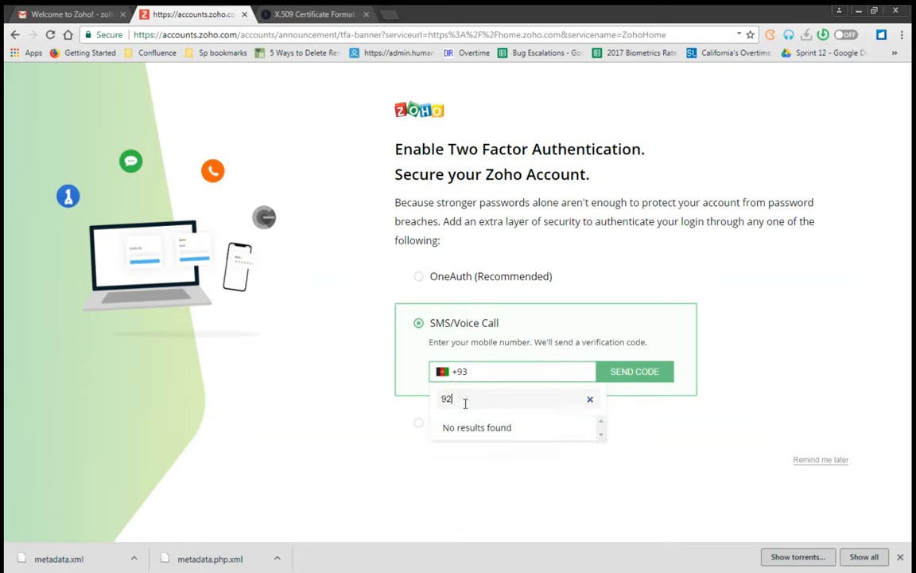
key(BackSpace)
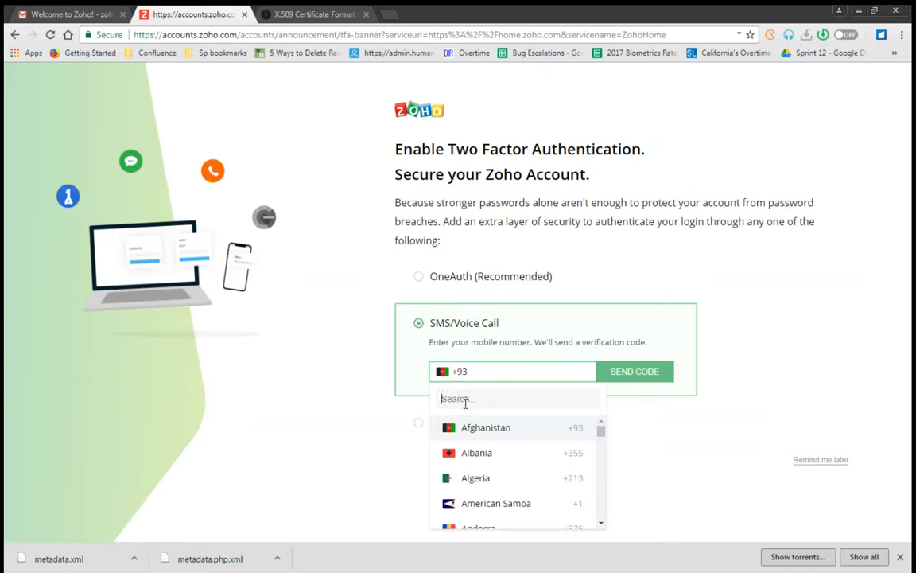
text(paki)
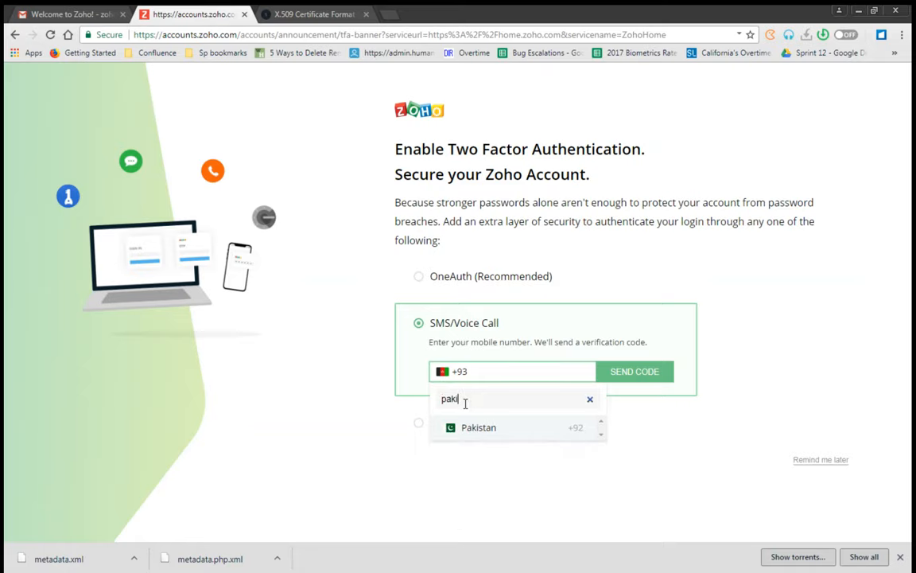
click(472, 428)
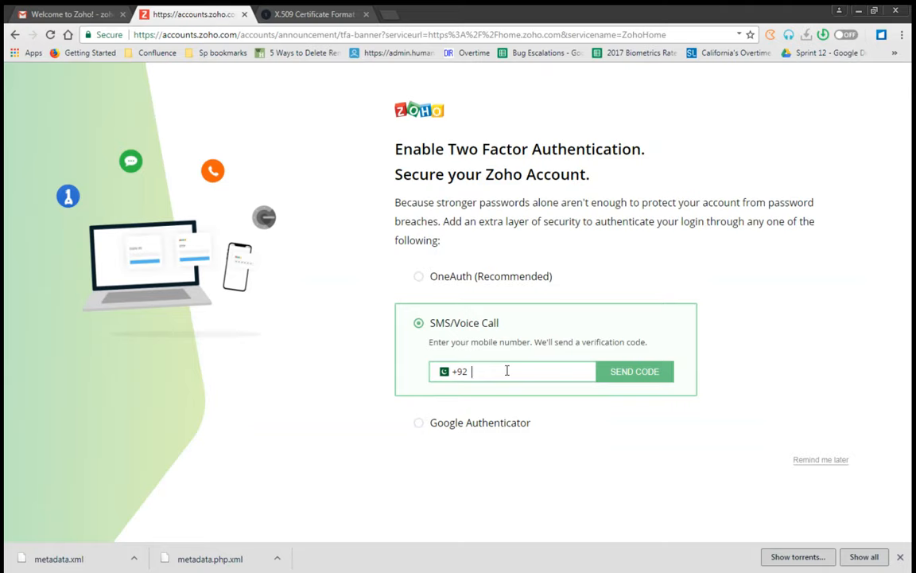
Enter the mobile number, send the verification code, and verify the received code.
click(507, 372)
click(631, 371)
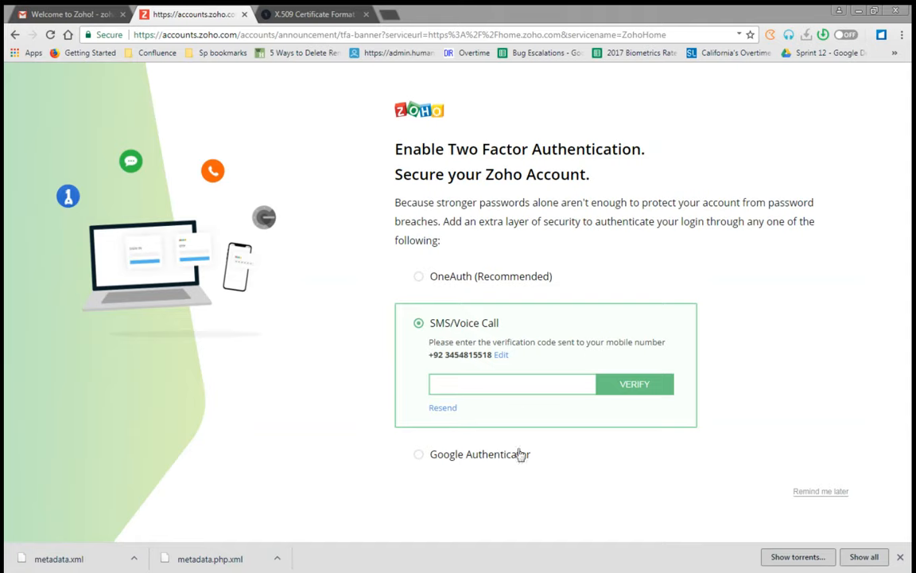
click(520, 385)
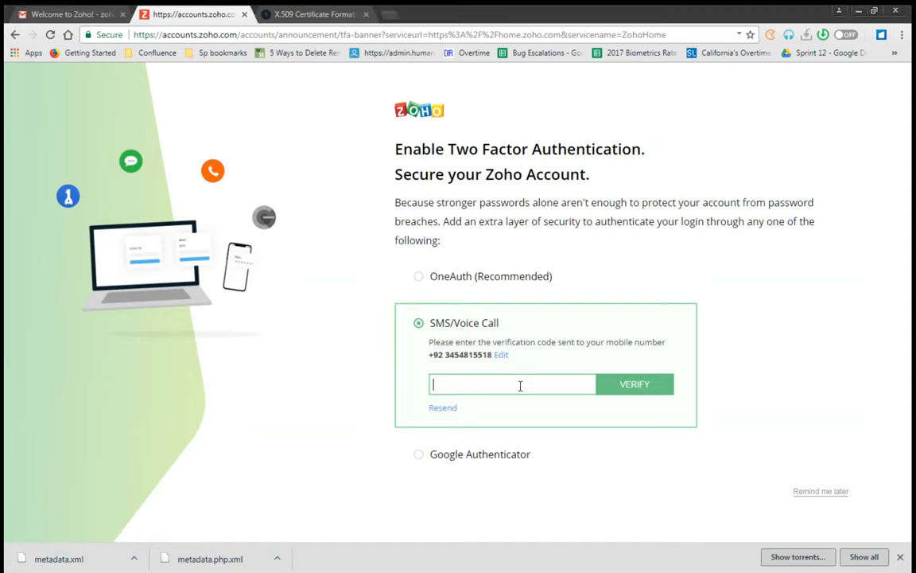
click(648, 389)
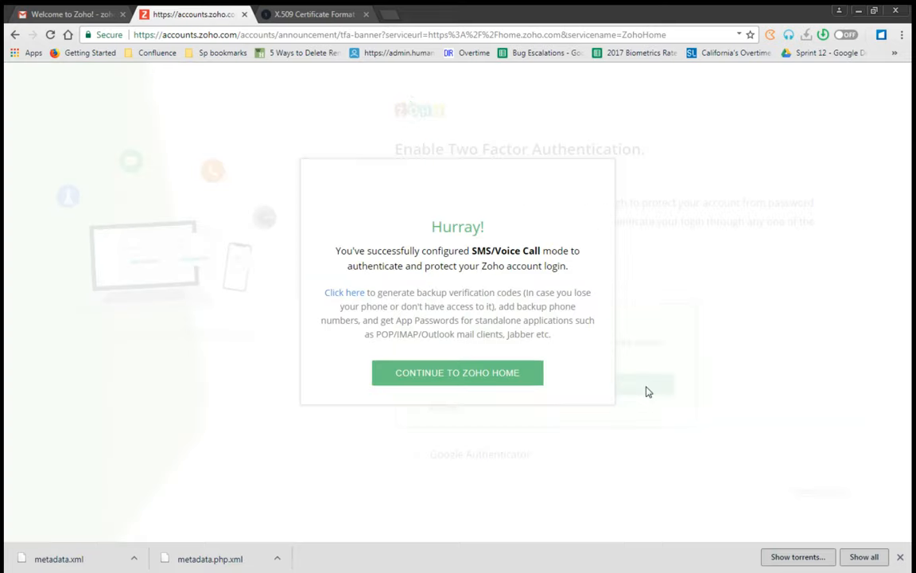
Continue to Zoho Home, browse All Apps, and open Zoho Vault from My Apps.
click(492, 378)
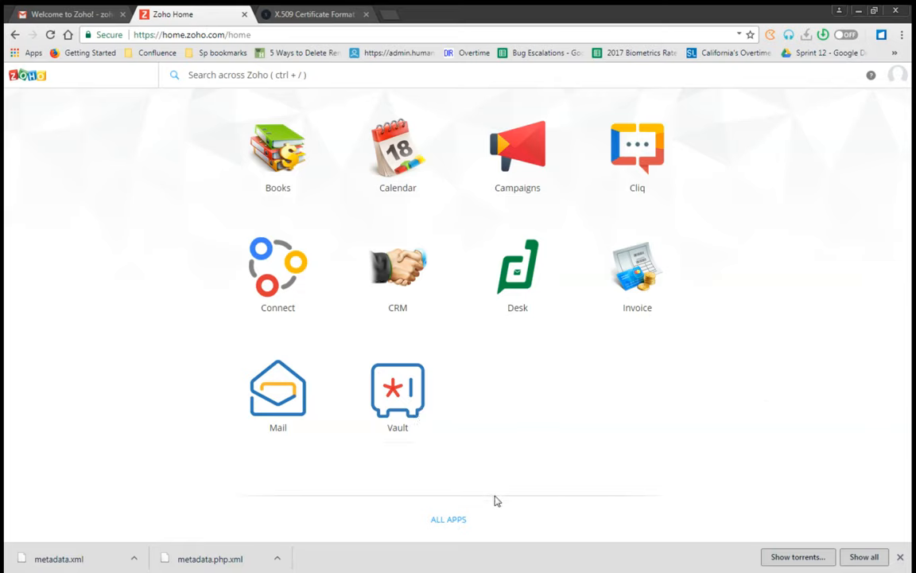
click(448, 519)
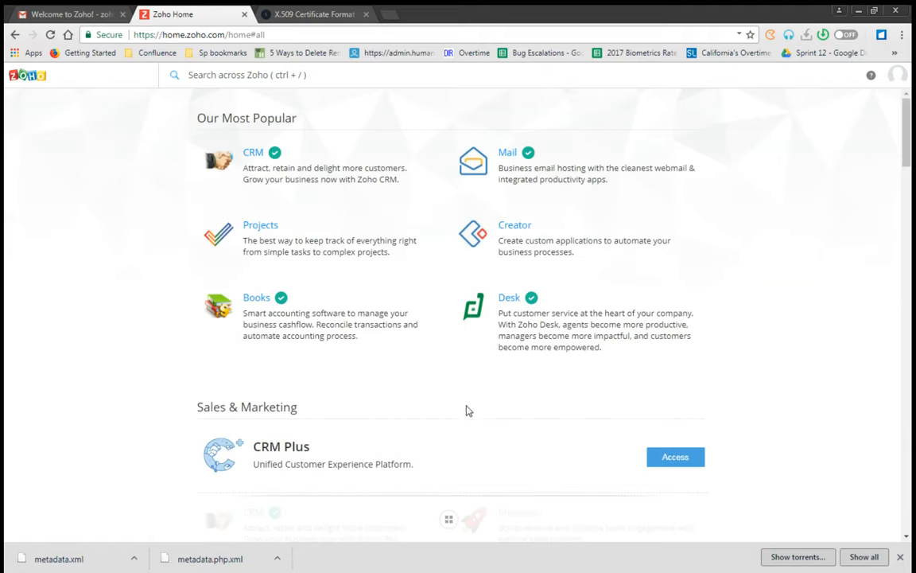
click(448, 521)
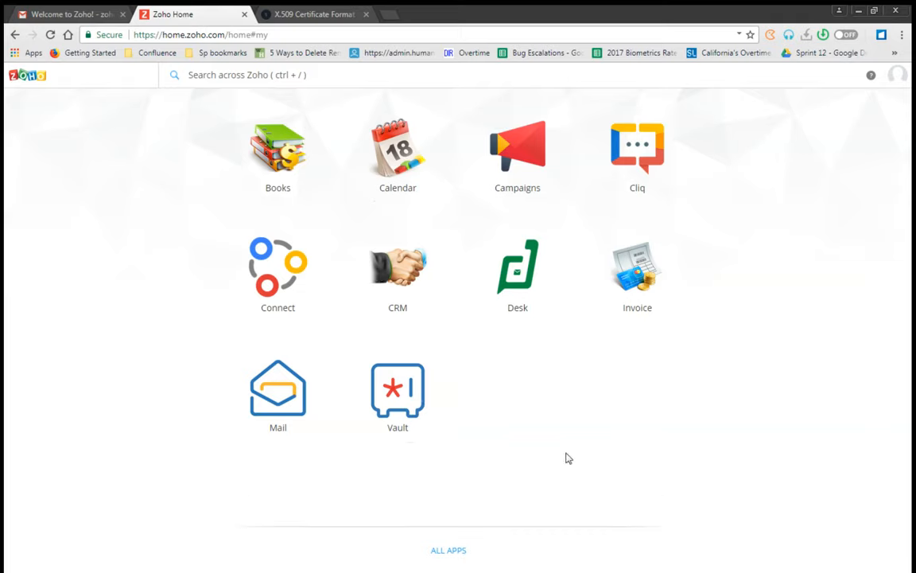
click(412, 406)
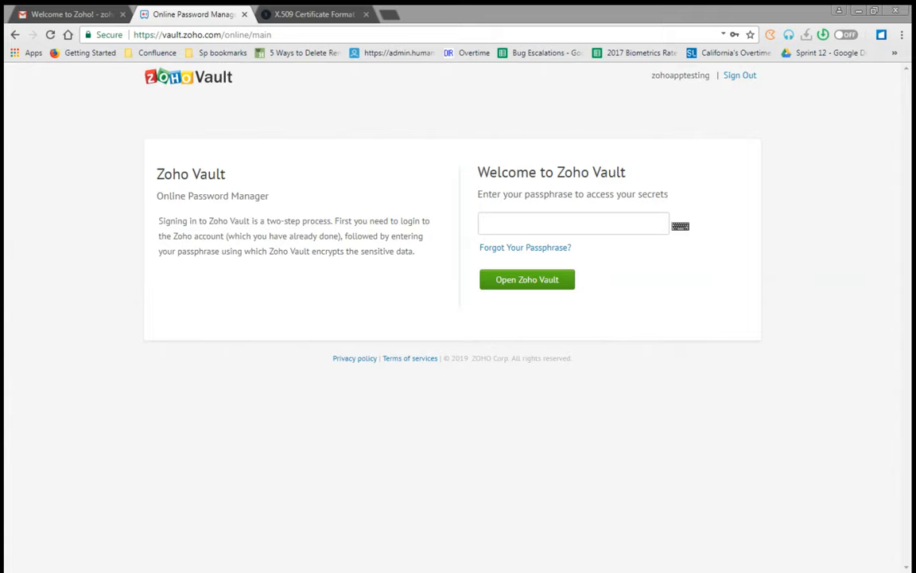
Enter the vault passphrase and unlock Zoho Vault to the empty All Secrets page.
click(552, 222)
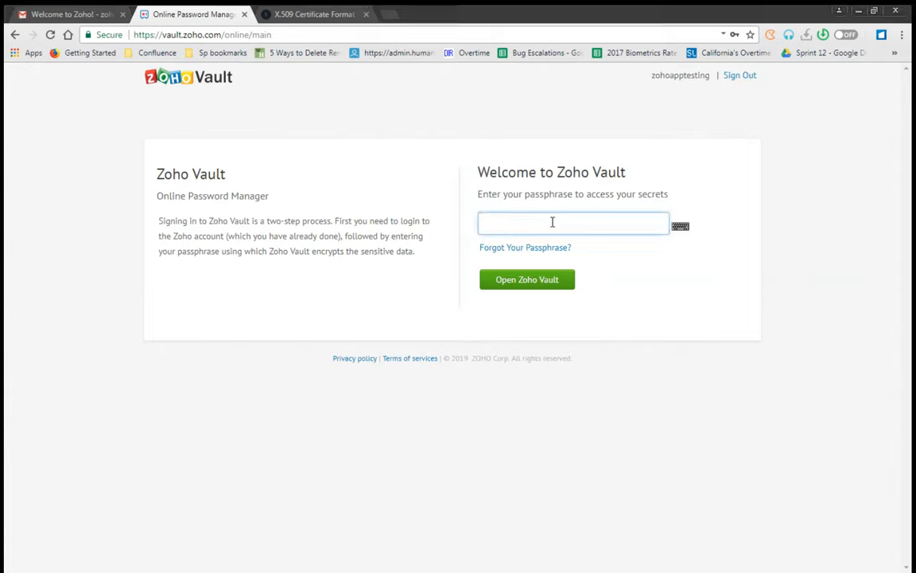
text(•••••••••••••••••)
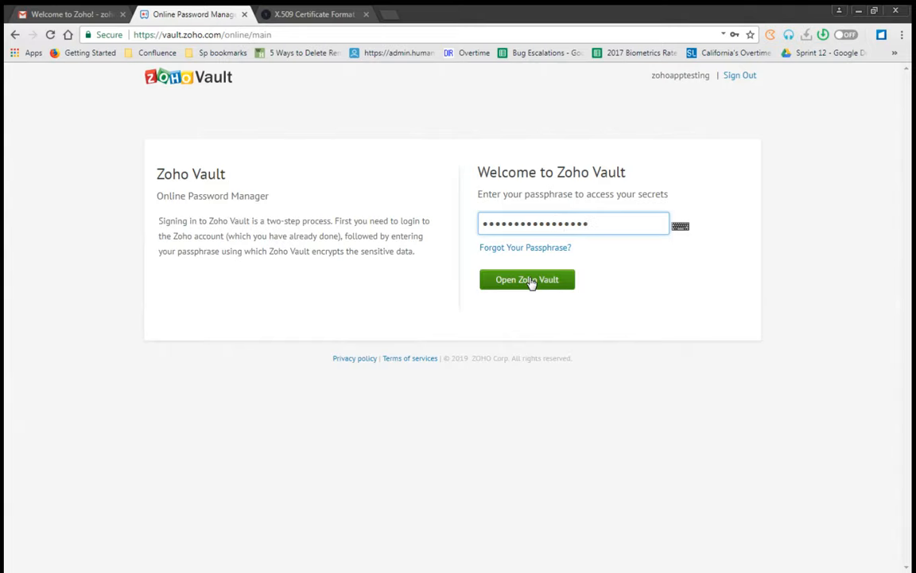
click(531, 281)
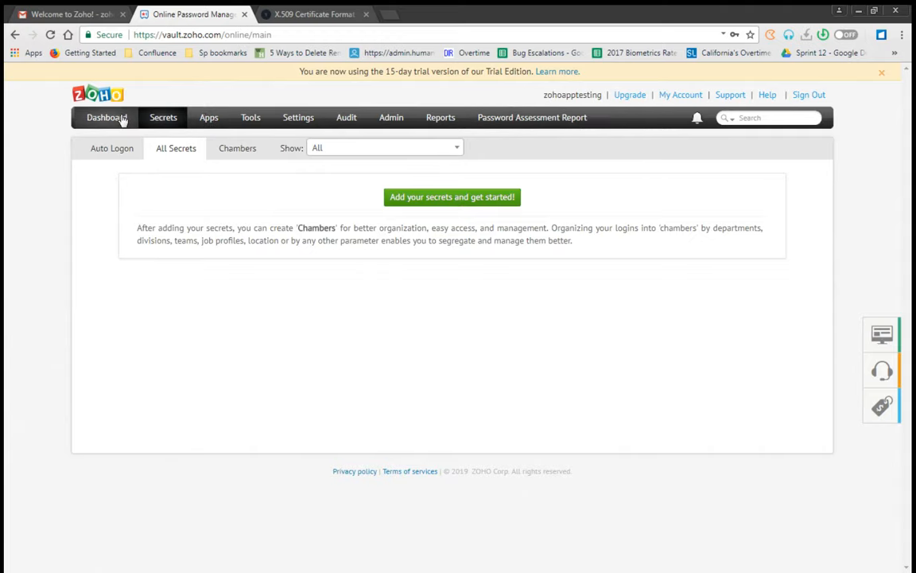
Launch Humanity Scheduling tool from Vault's Apps section, signing into the Humanity dashboard.
click(209, 119)
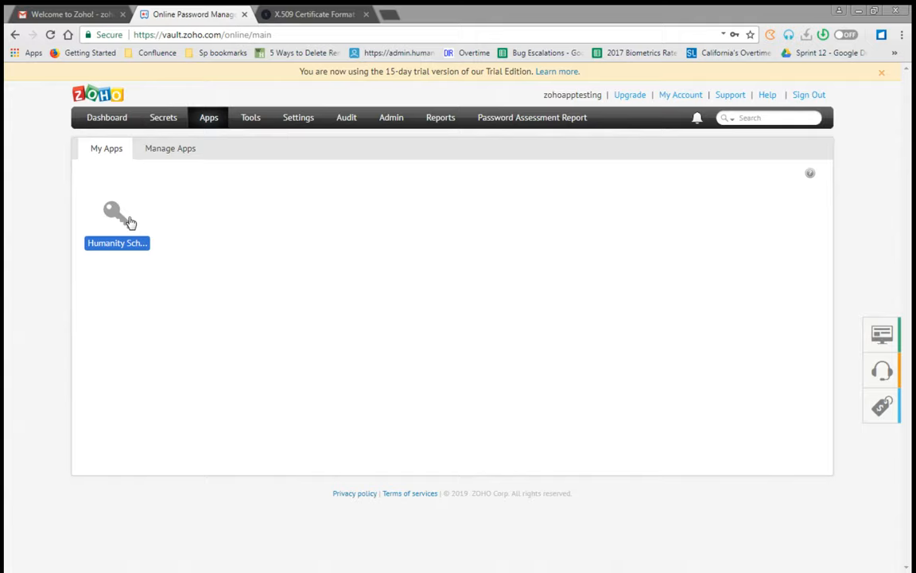
click(130, 221)
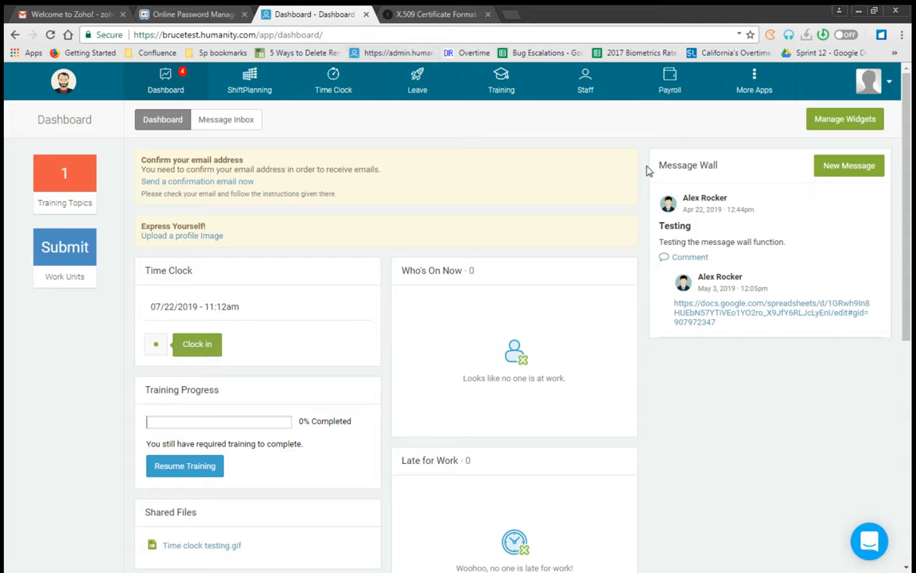
Sign out of Humanity from the profile avatar menu to confirm single logout.
click(867, 81)
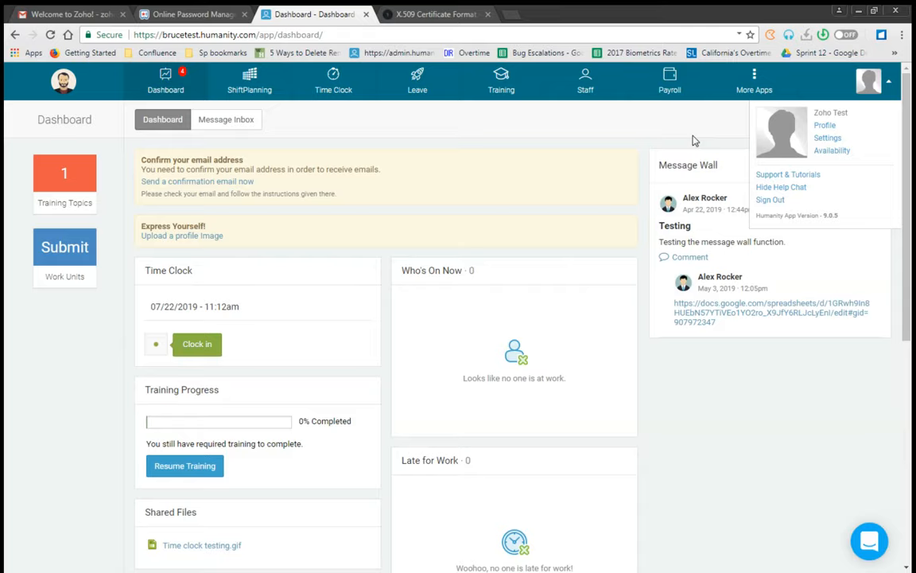
click(770, 200)
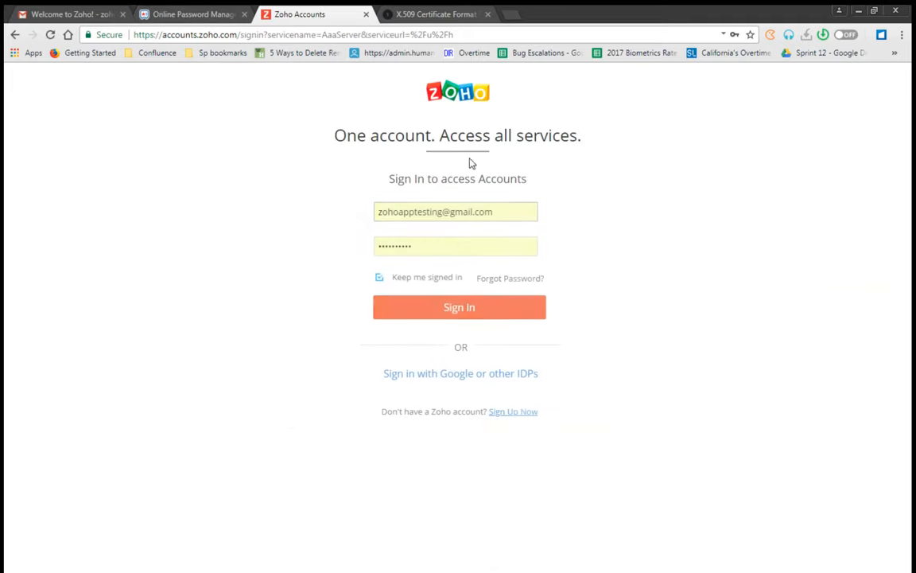
Compare the Password Manager tab with the Zoho Accounts sign-in tab, then close the sign-in tab.
click(191, 16)
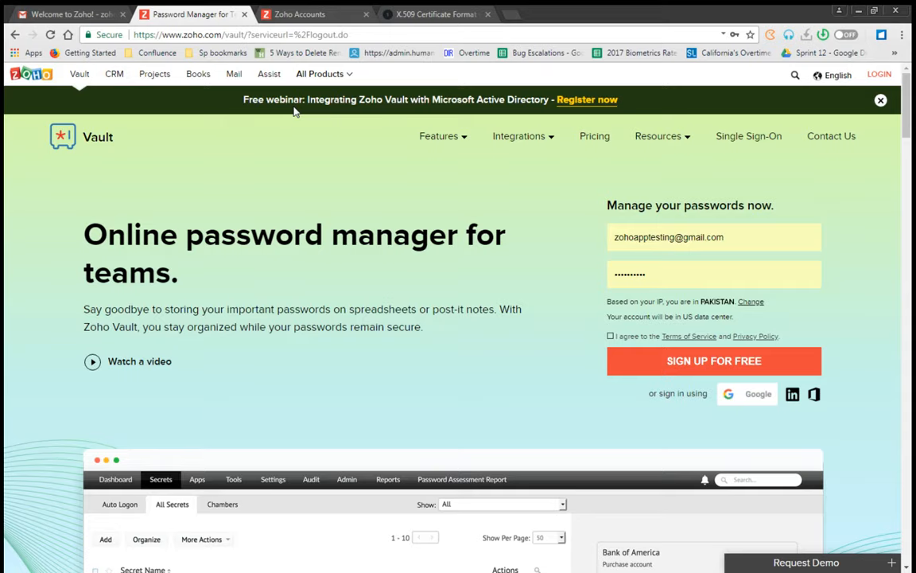
click(314, 14)
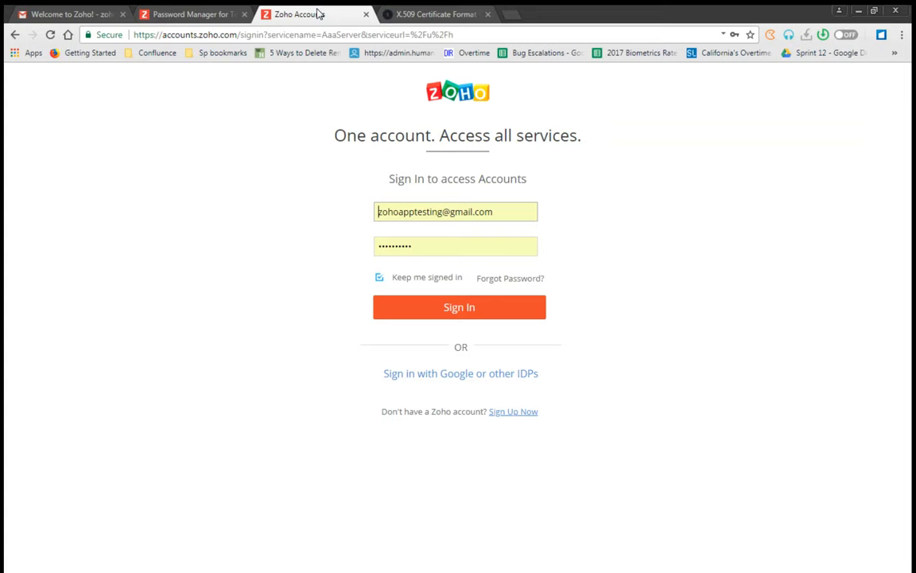
key(ctrl+shift+Tab)
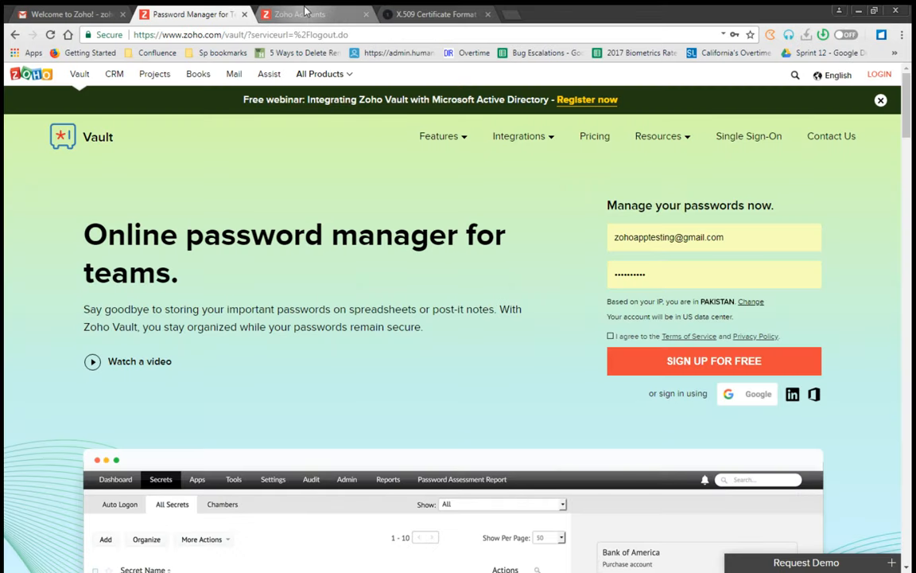
click(305, 12)
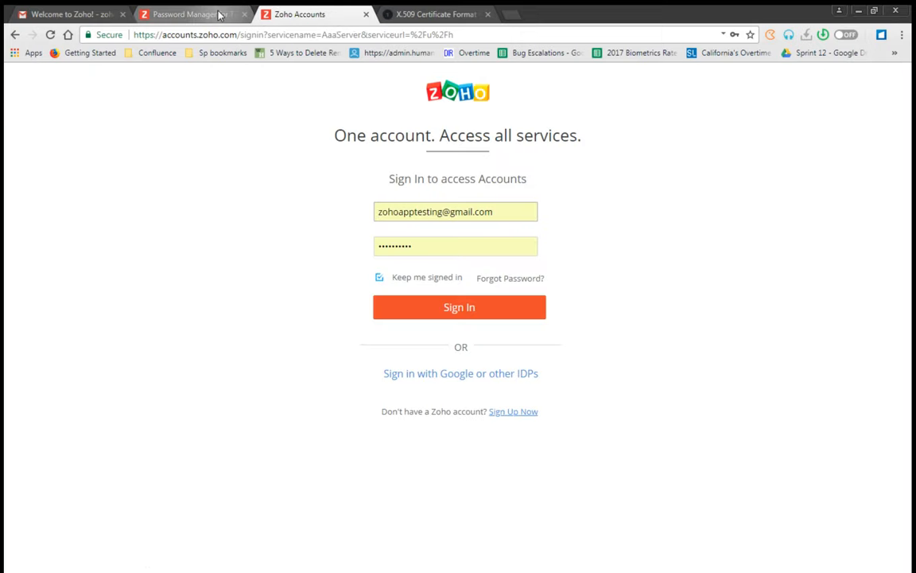
key(ctrl+shift+Tab)
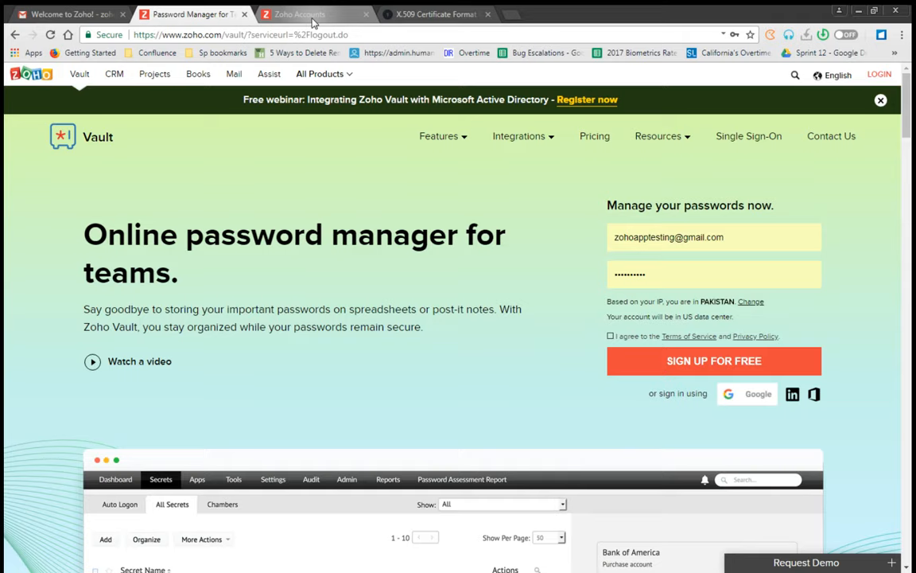
click(314, 20)
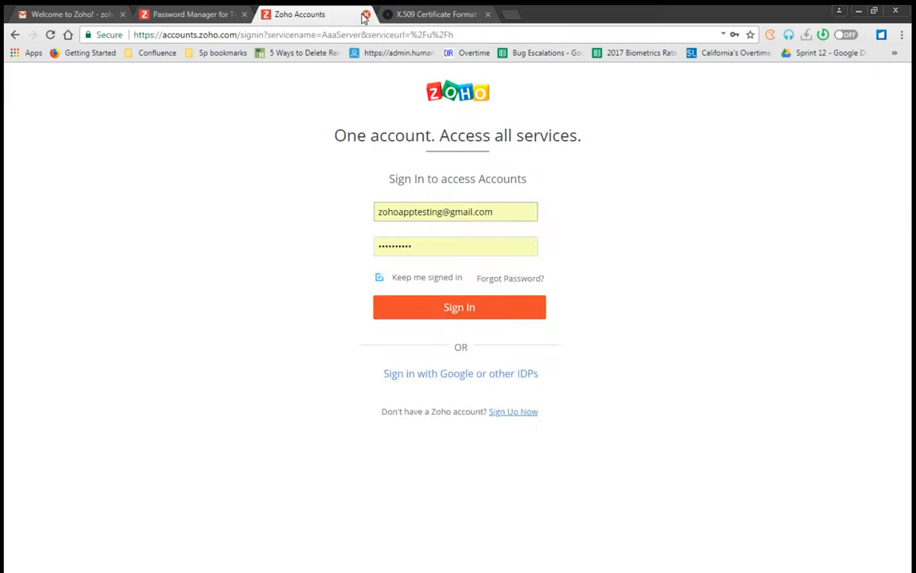
click(366, 15)
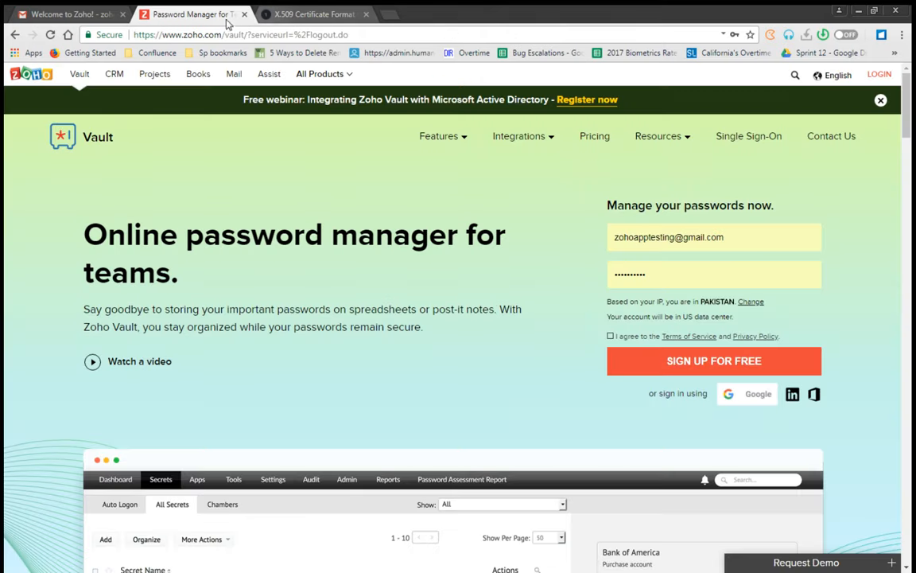